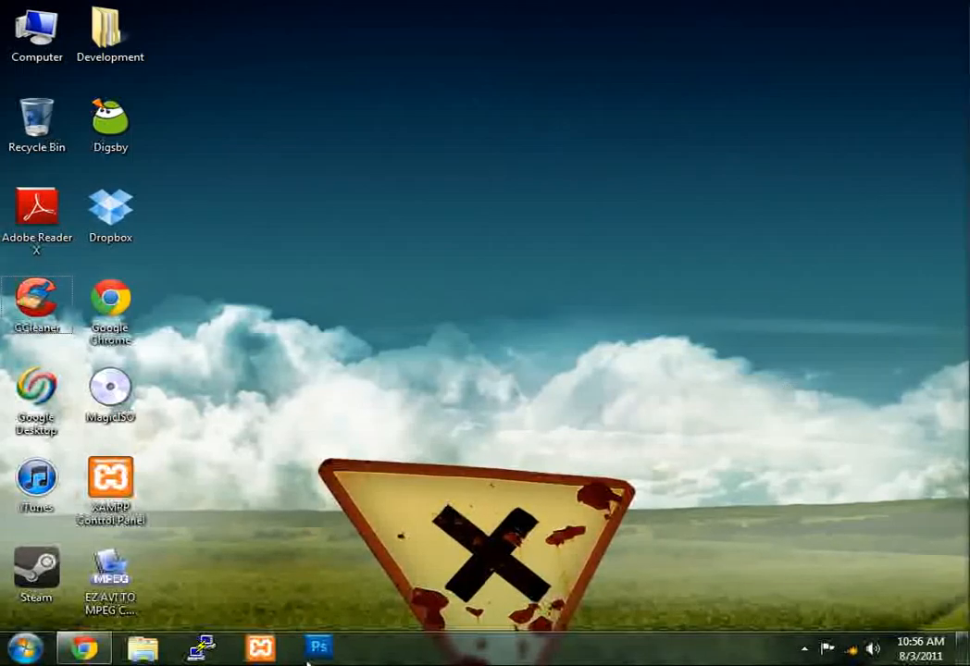
# Search CNET Download.com for ccleaner in Chrome, view the CCleaner results, and minimize the browser.
pyautogui.click(85, 647)
pyautogui.click(768, 125)
pyautogui.write('ccleaner')
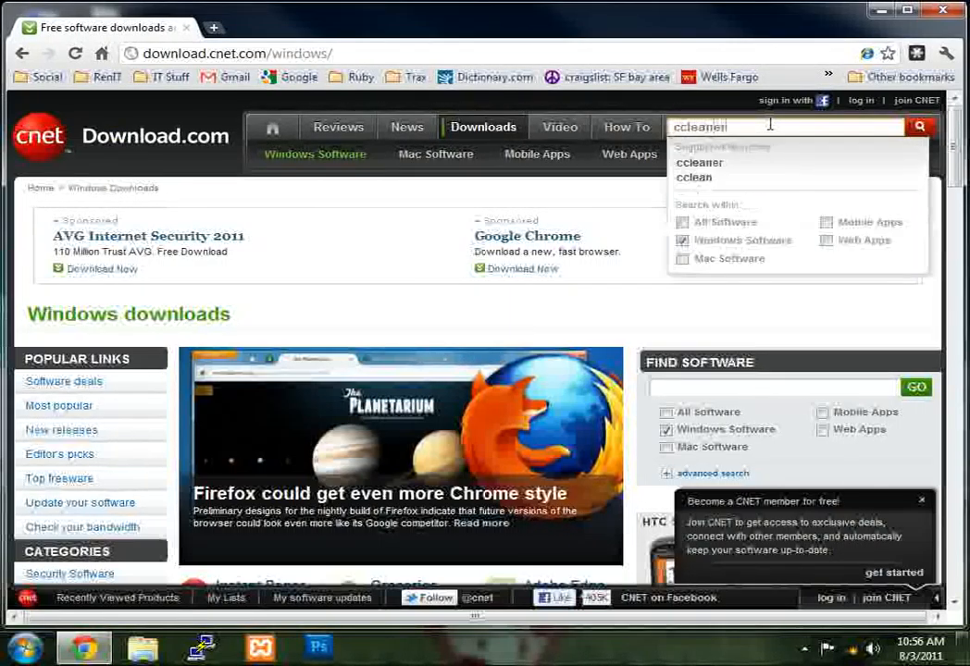
pyautogui.press('Return')
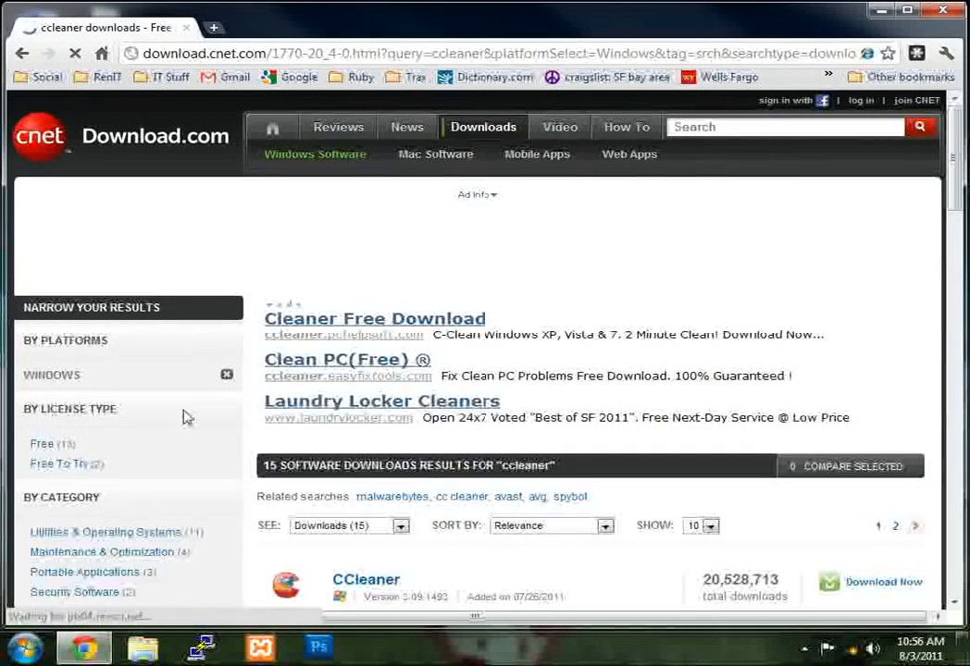
pyautogui.scroll(-3, 355, 518)
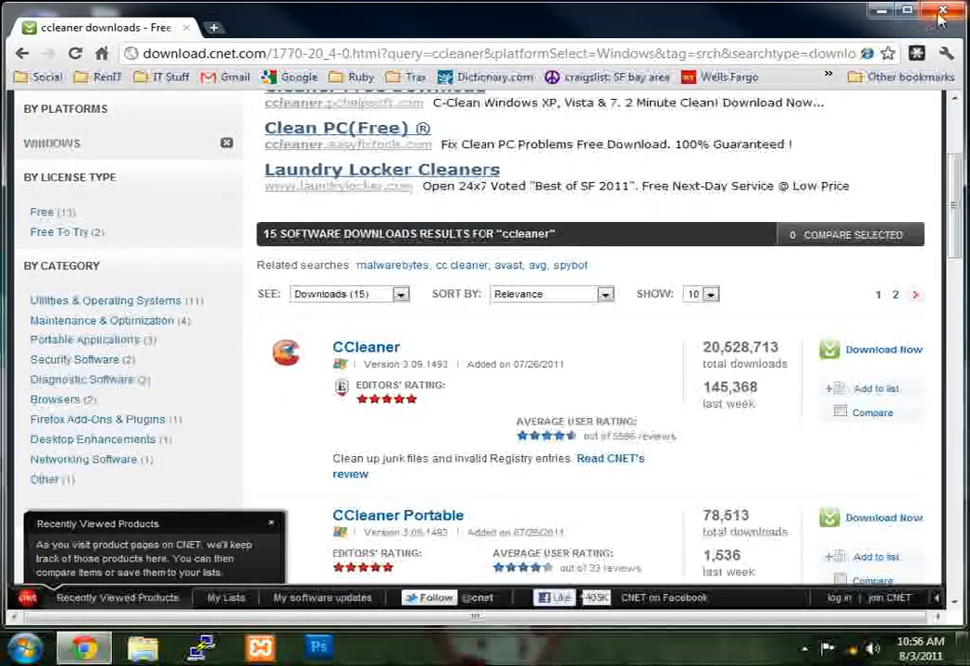
pyautogui.click(884, 14)
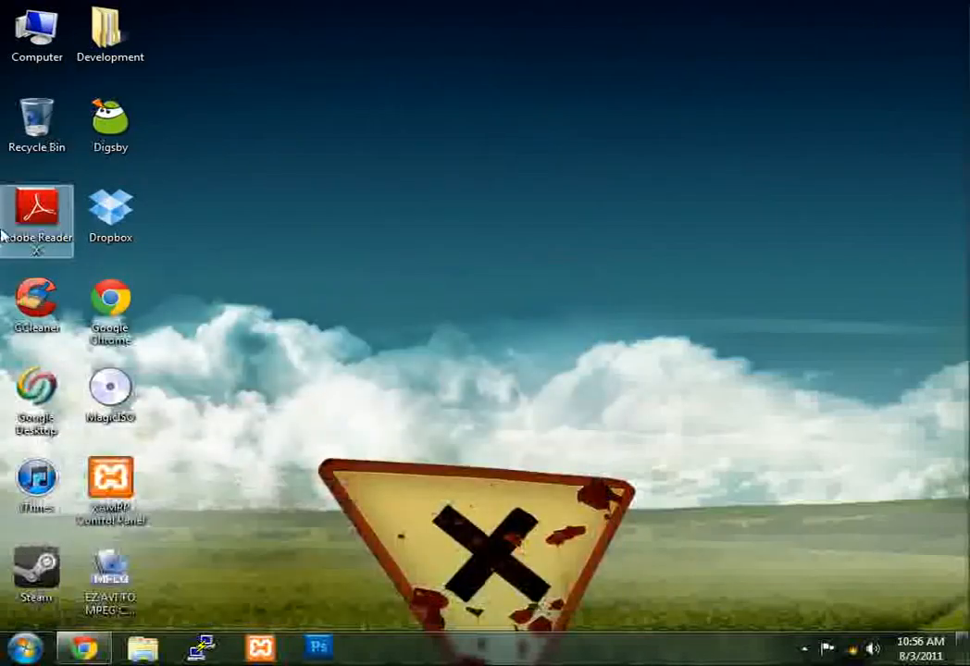
# Launch CCleaner with permission to make changes and review its Windows and Applications cleaning options.
pyautogui.doubleClick(37, 301)
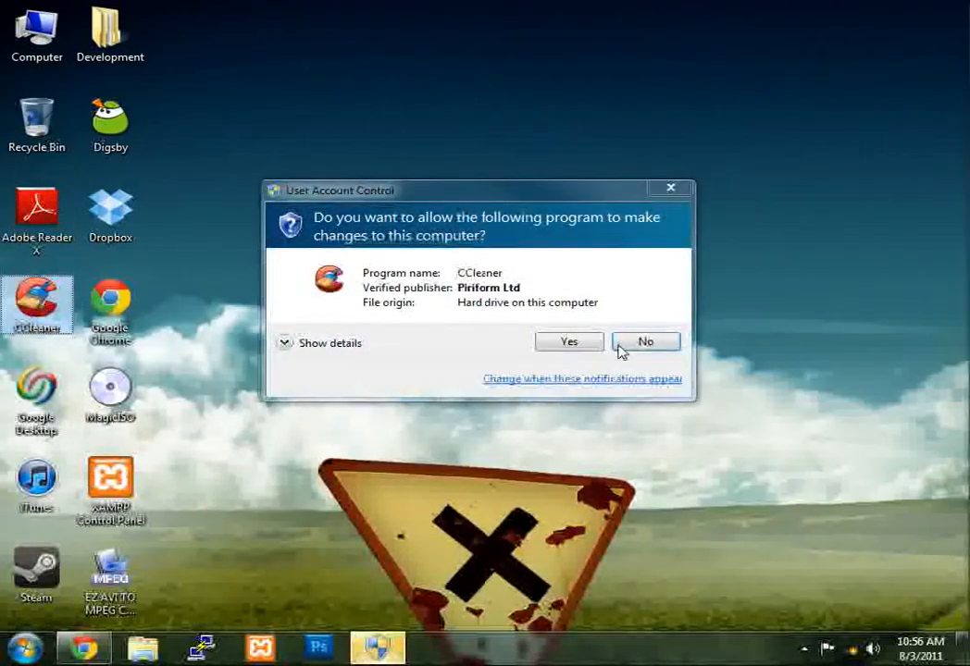
pyautogui.click(574, 340)
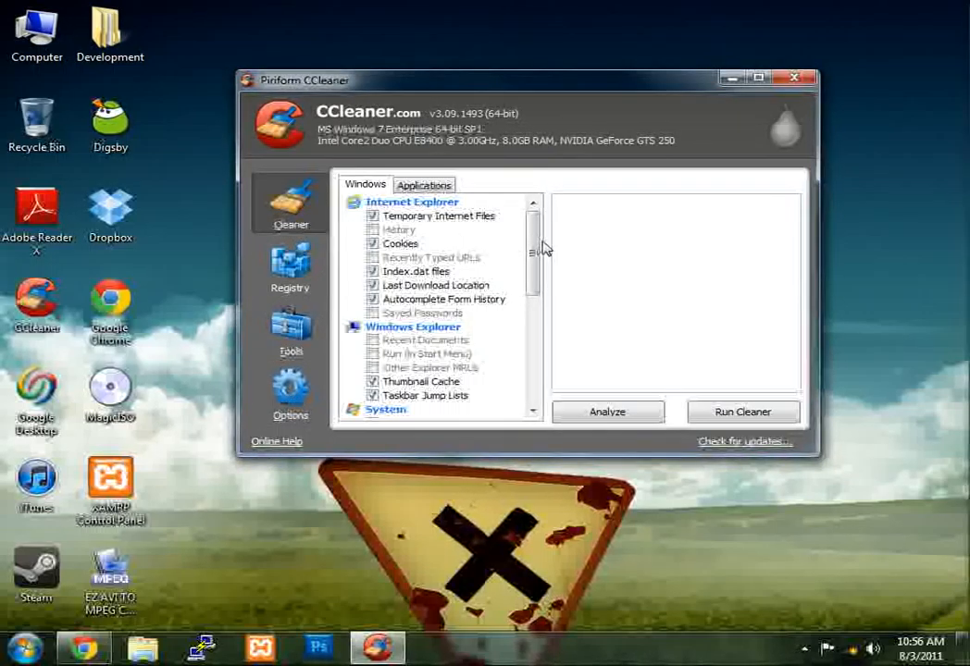
pyautogui.moveTo(534, 242)
pyautogui.mouseDown()
pyautogui.moveTo(537, 366)
pyautogui.moveTo(534, 231)
pyautogui.mouseUp()
pyautogui.click(423, 187)
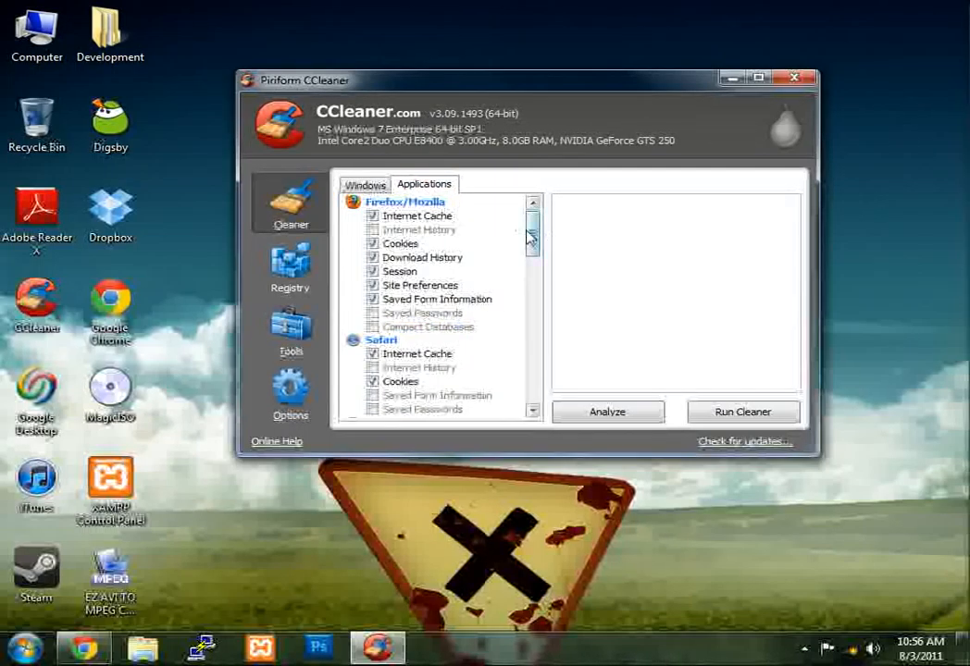
pyautogui.scroll(-2, 534, 248)
pyautogui.scroll(-2, 534, 249)
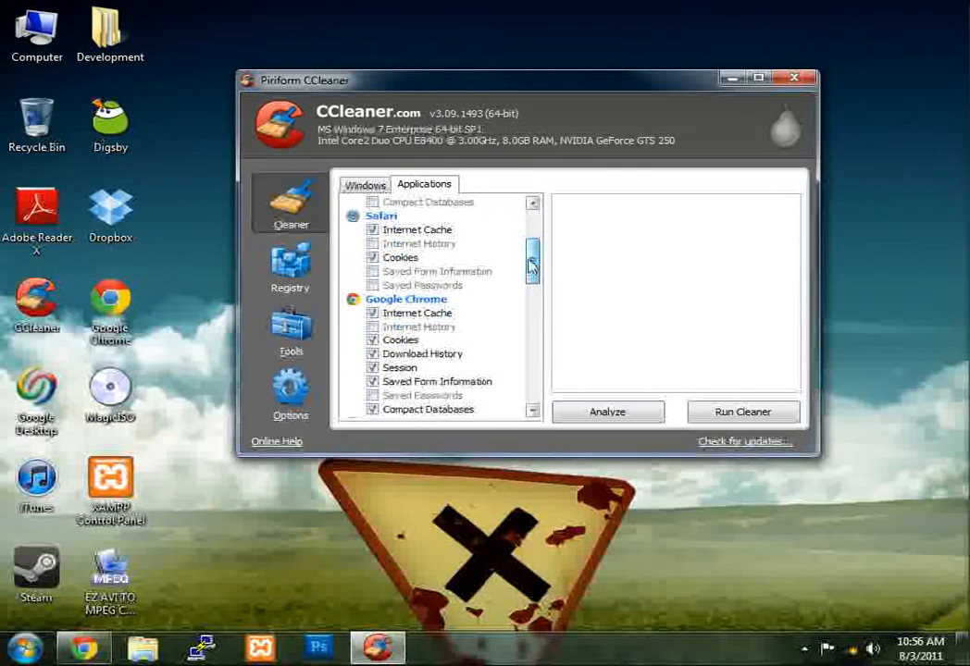
pyautogui.click(372, 257)
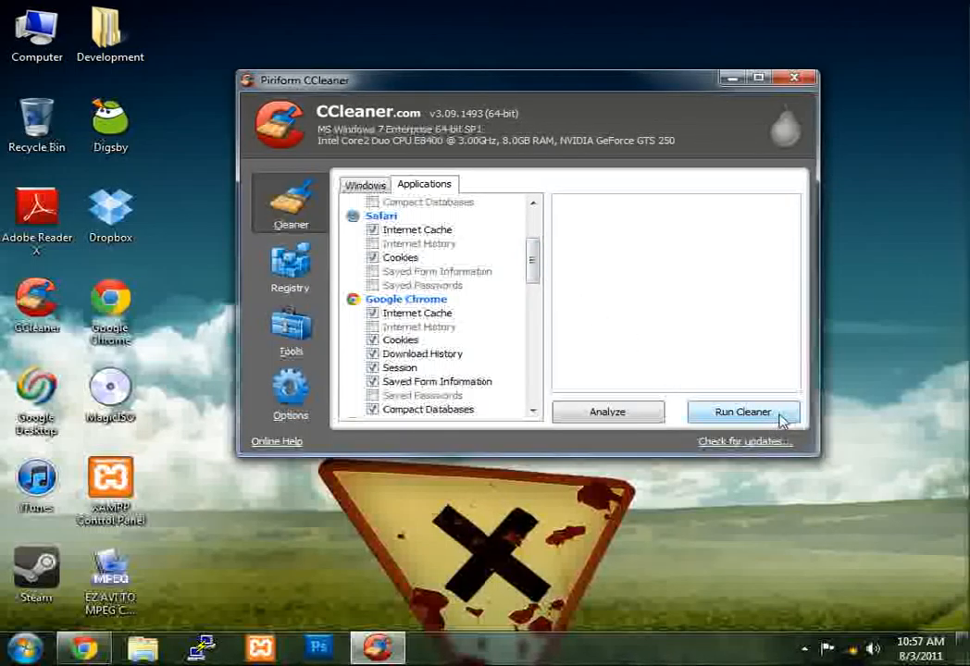
# Run the cleaner with the selected options, closing Google Chrome so its Internet Cache gets cleaned too.
pyautogui.click(743, 412)
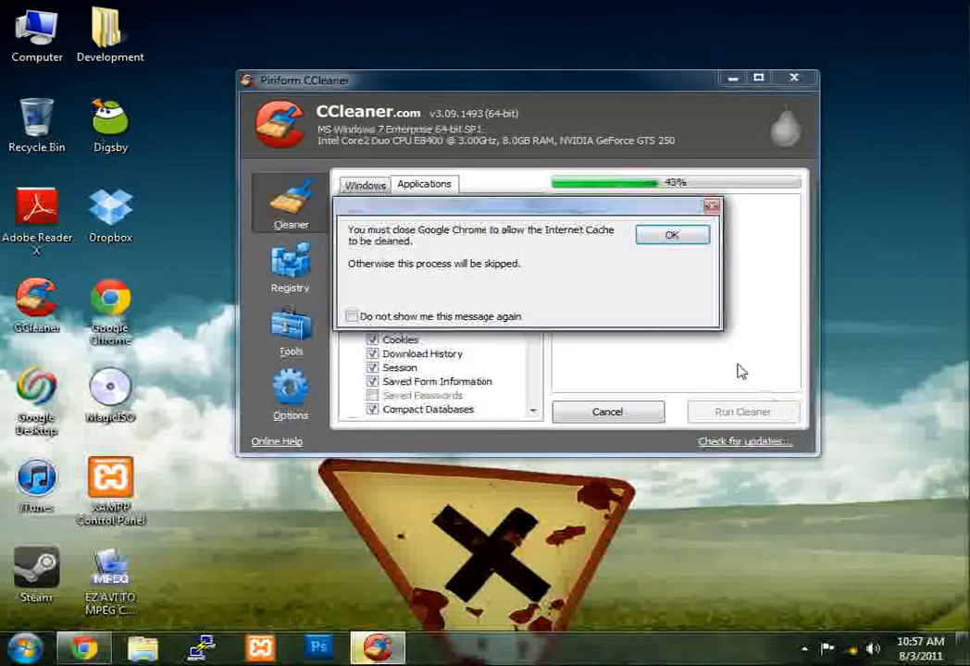
pyautogui.rightClick(83, 648)
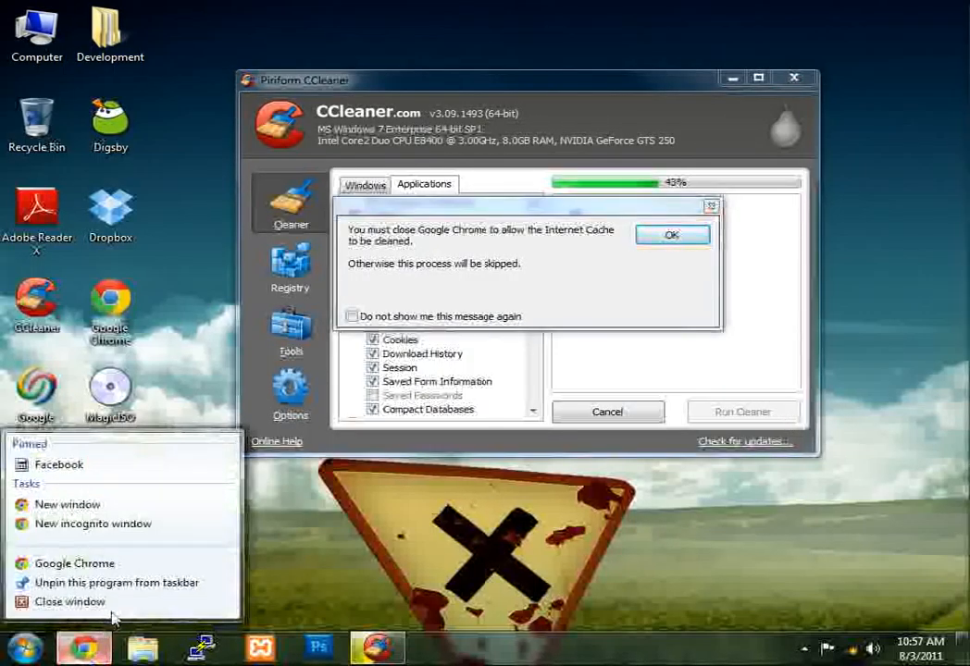
pyautogui.click(113, 603)
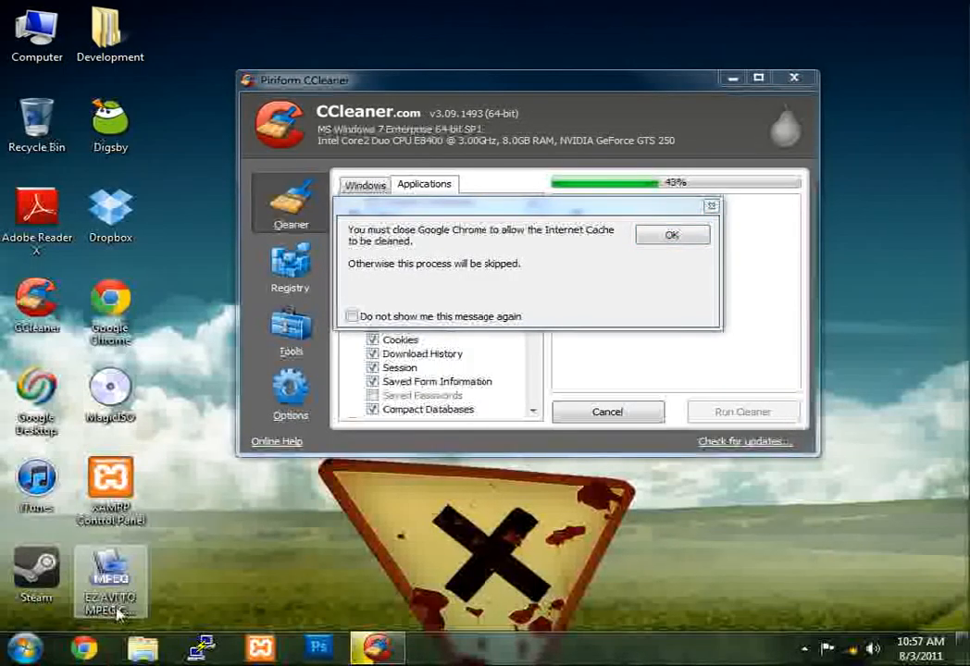
pyautogui.click(668, 239)
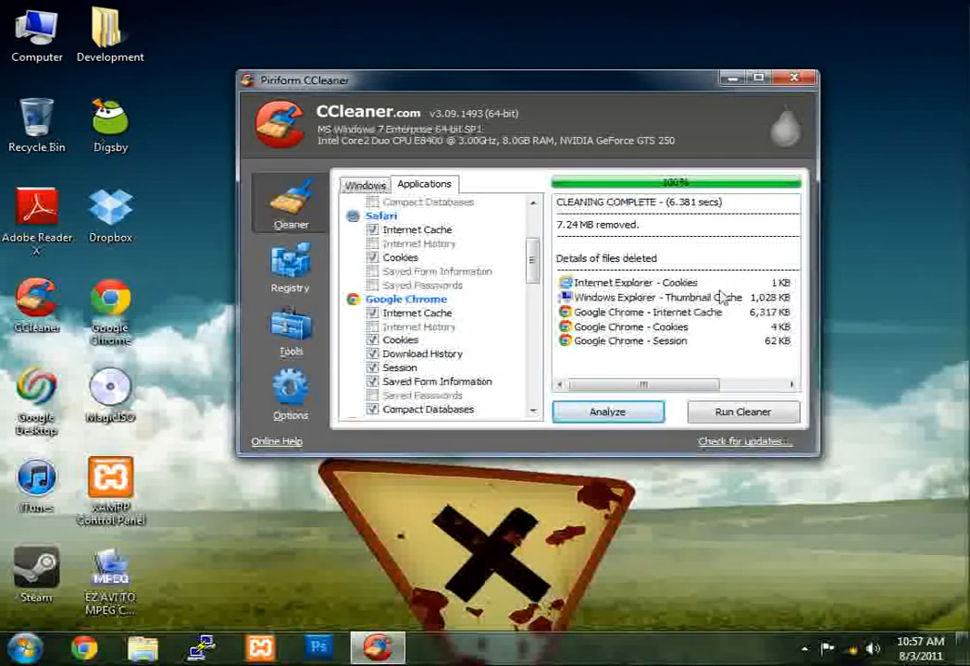
pyautogui.moveTo(644, 385); pyautogui.dragTo(590, 382)
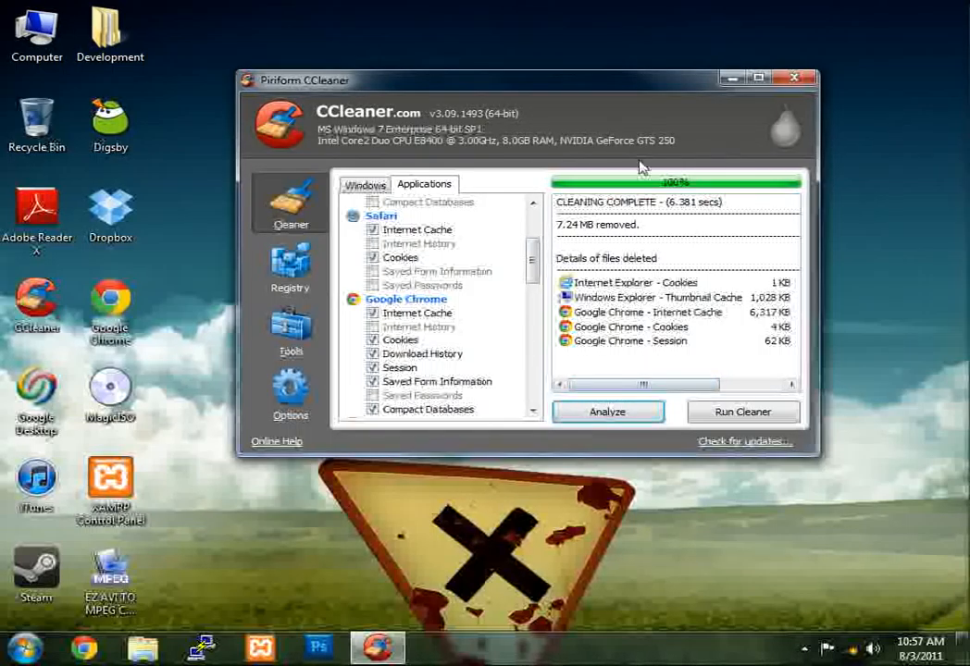
# Scan the registry for issues in all categories and save a registry backup before fixing the selected ones.
pyautogui.click(283, 268)
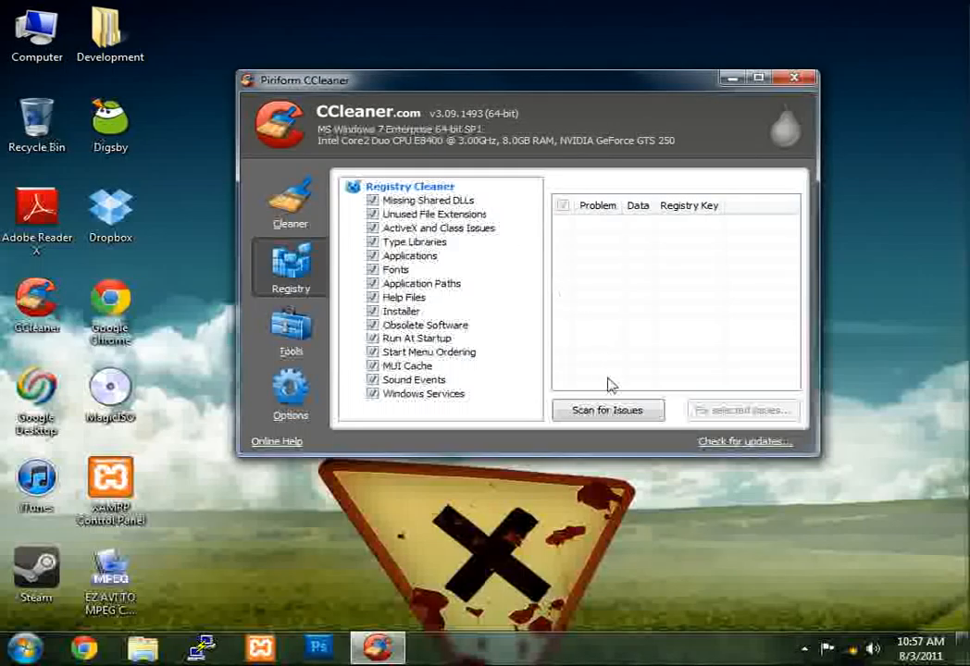
pyautogui.click(596, 413)
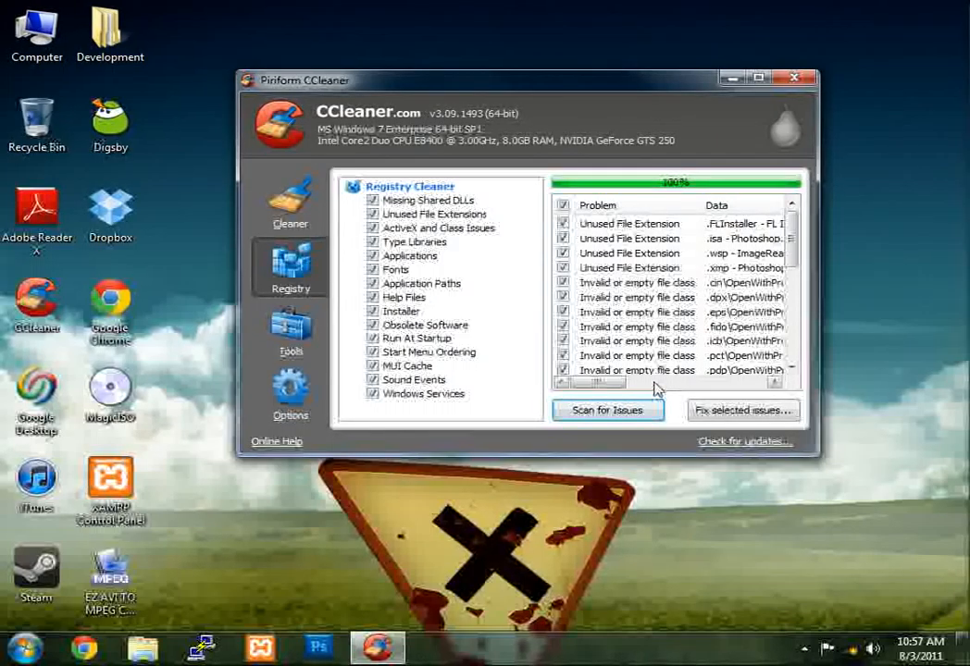
pyautogui.click(745, 416)
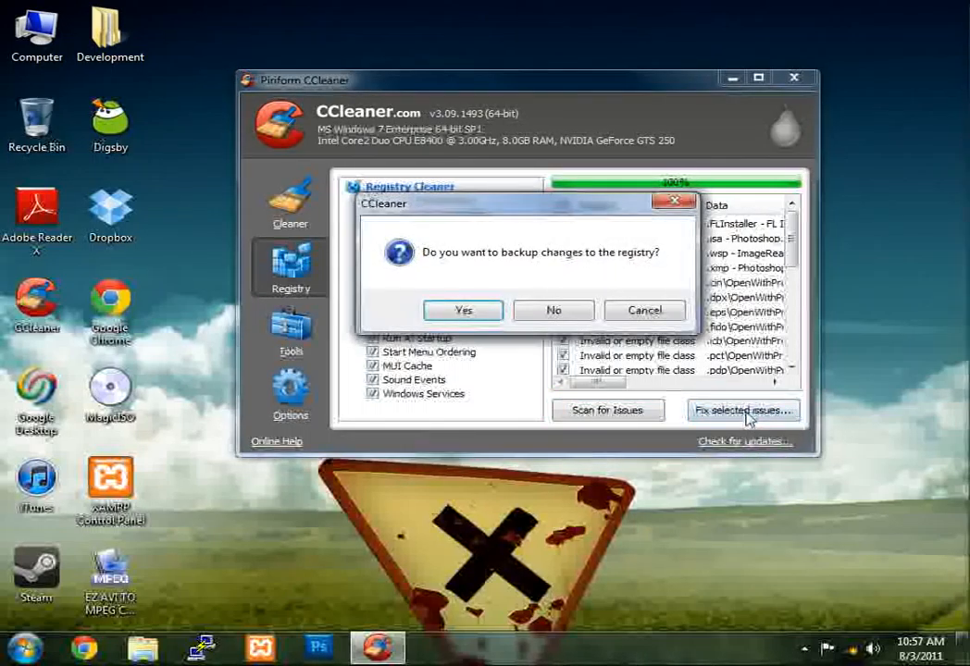
pyautogui.click(465, 313)
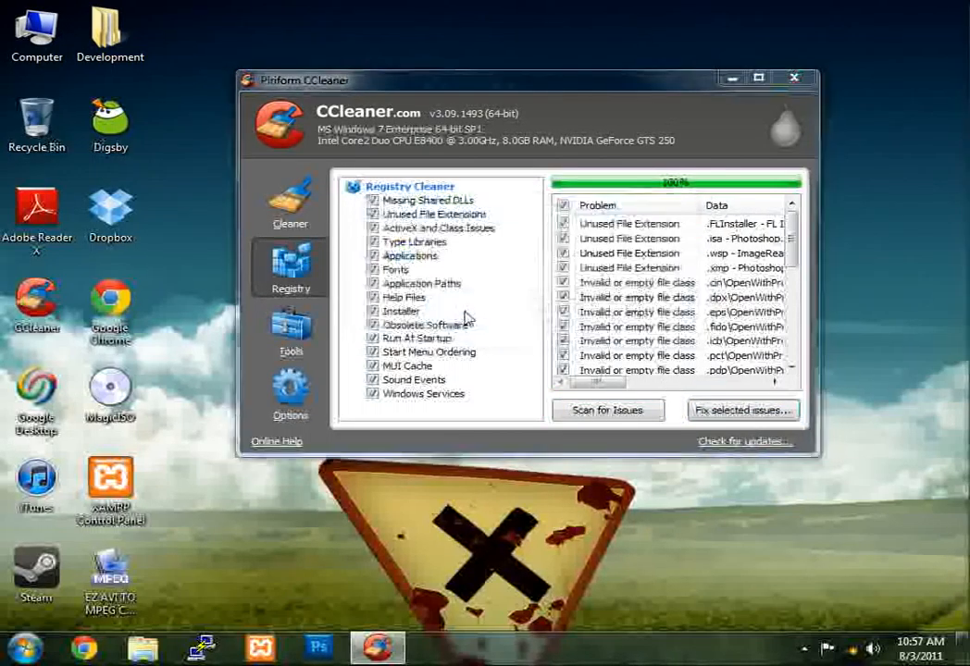
pyautogui.click(811, 534)
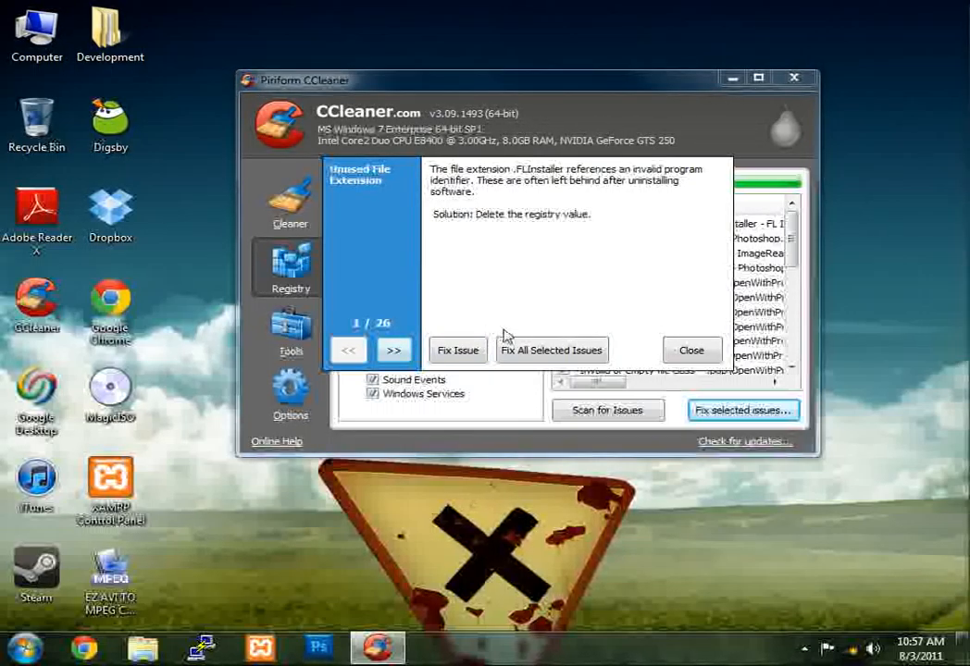
# Fix all selected registry issues and close CCleaner.
pyautogui.click(535, 355)
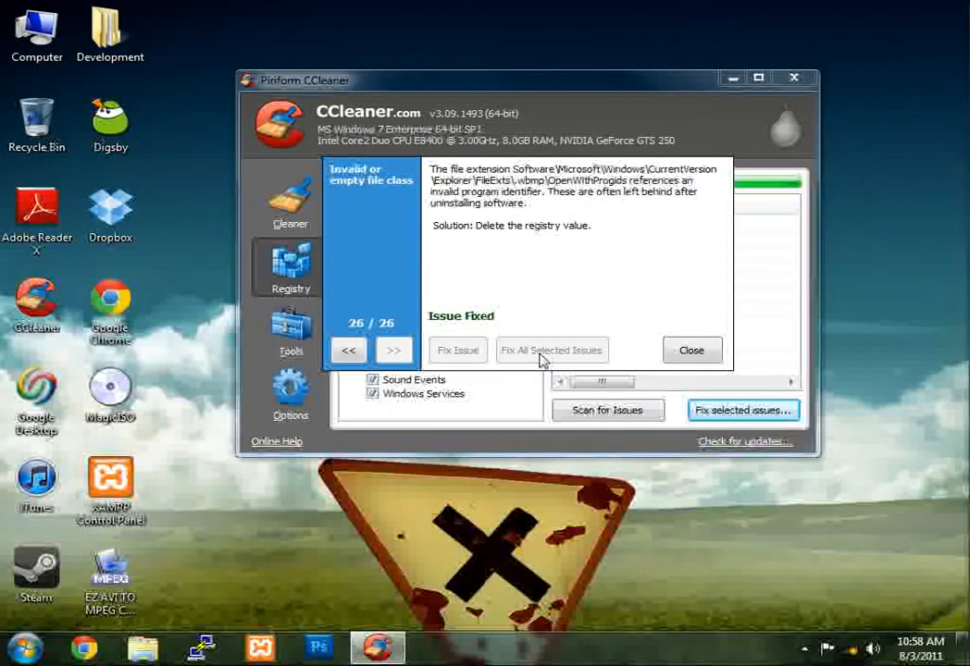
pyautogui.click(703, 352)
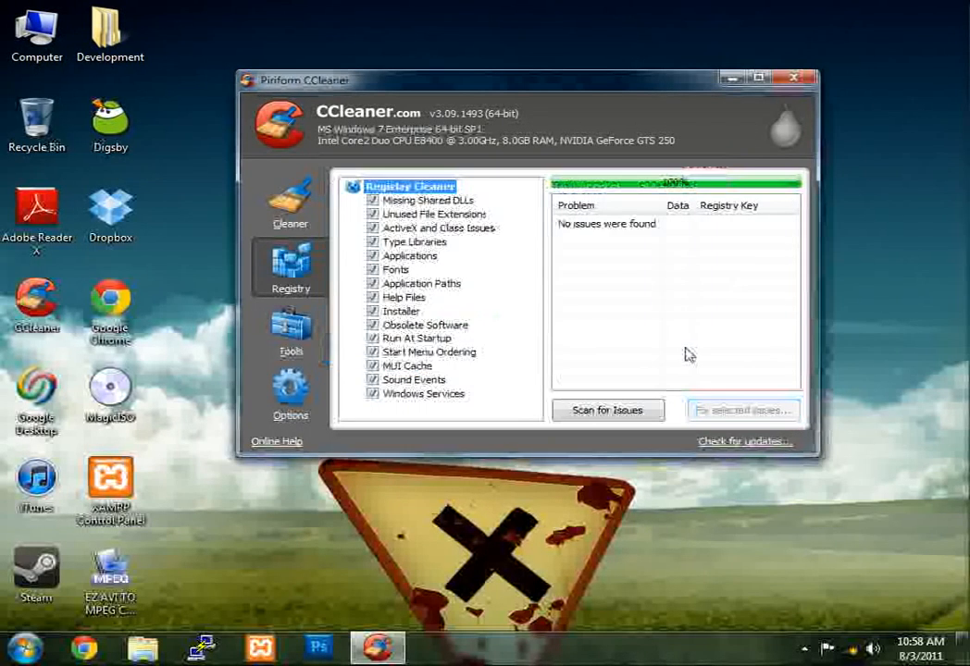
pyautogui.click(798, 80)
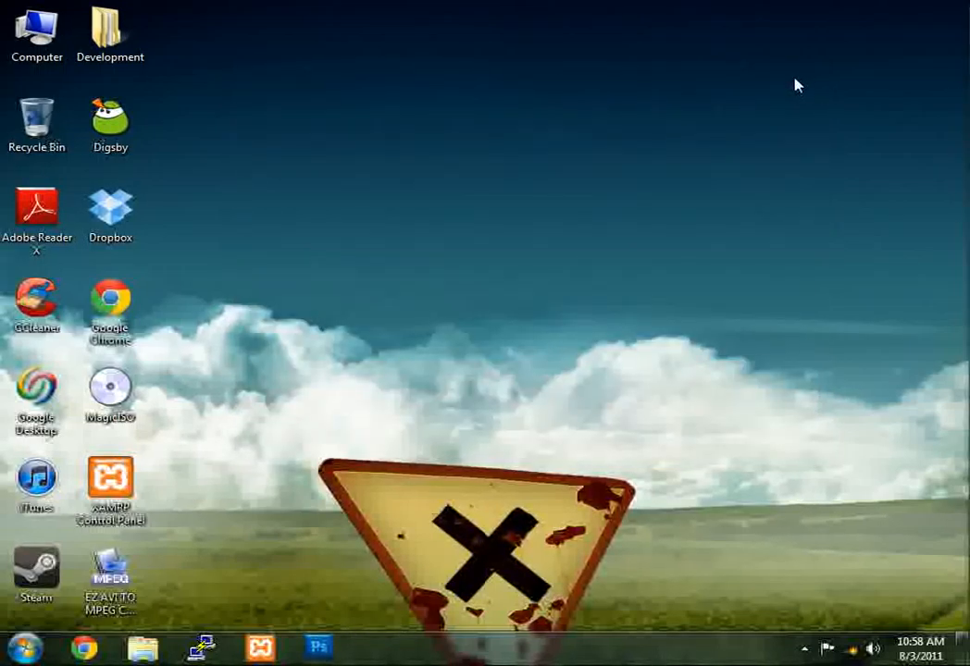
# Open the System Configuration utility by running msconfig.
pyautogui.press('super+r')
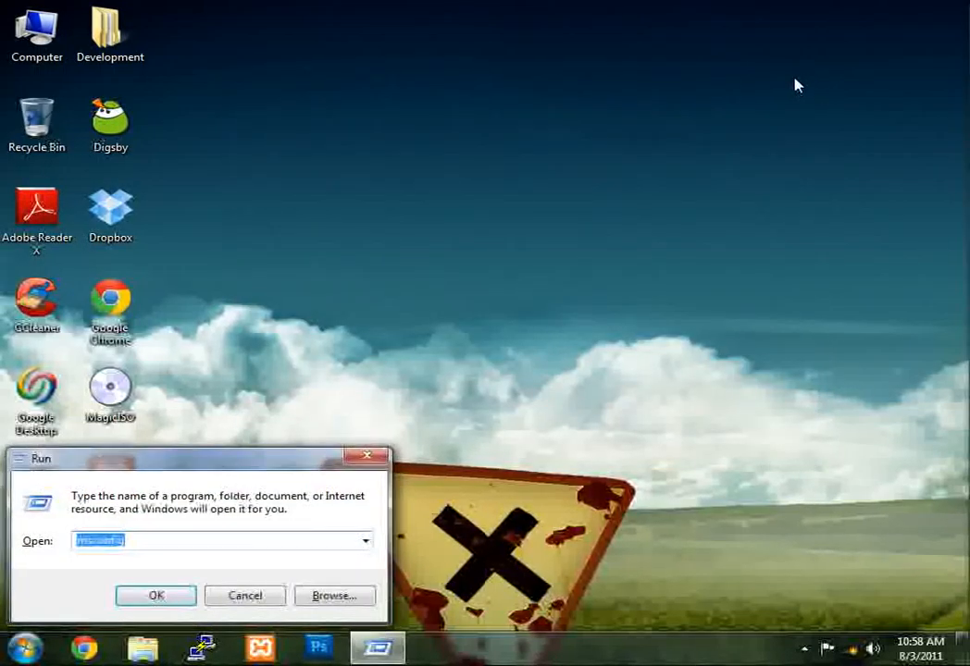
pyautogui.write('m')
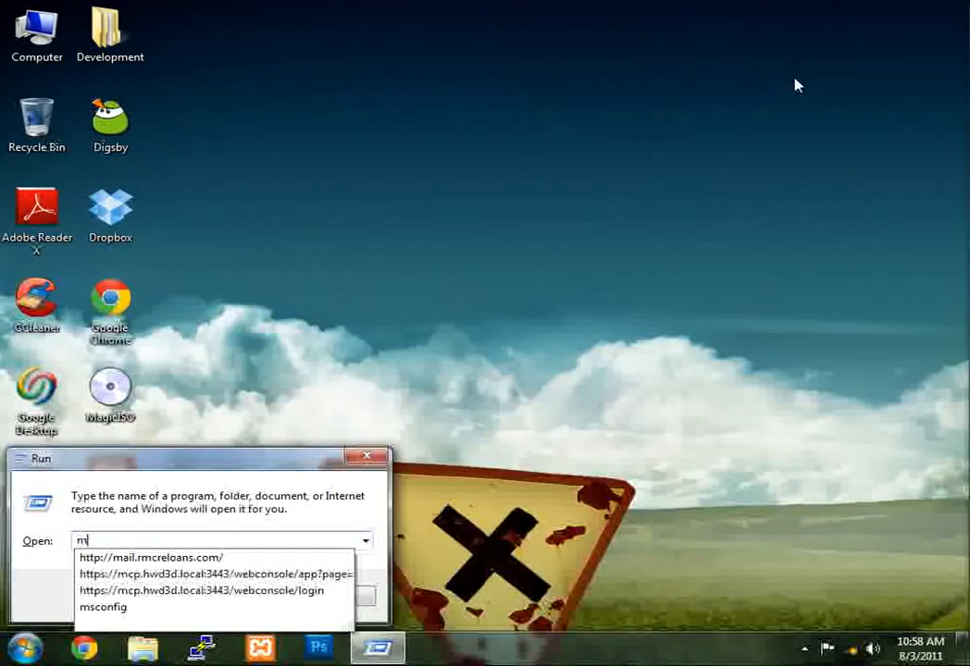
pyautogui.write('sconfig')
pyautogui.press('Return')
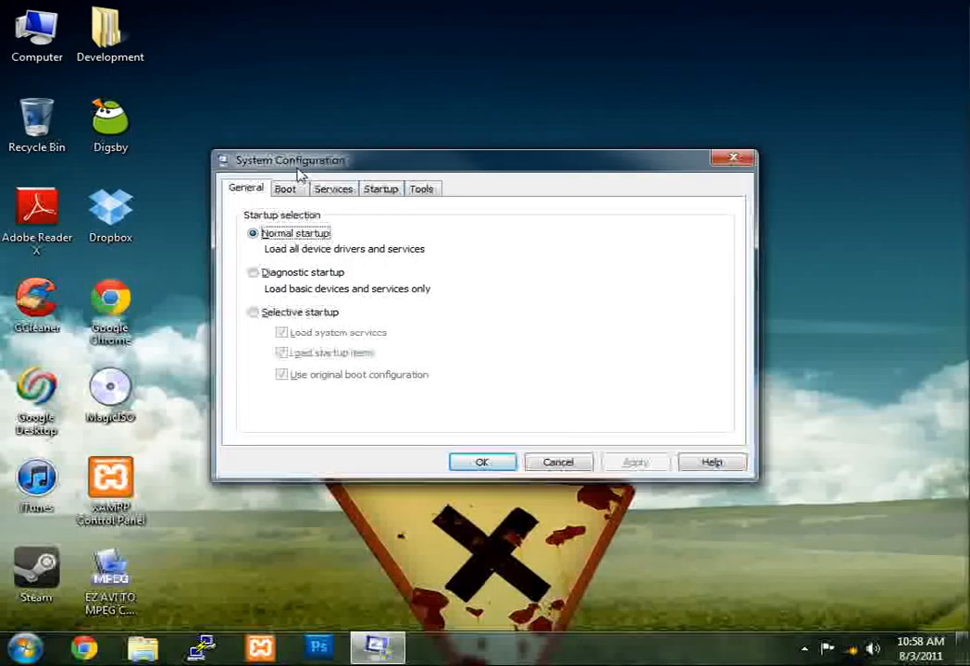
# Hide all Microsoft services in the services list and disable the FileZilla Server and DynDNS Updater services.
pyautogui.click(339, 191)
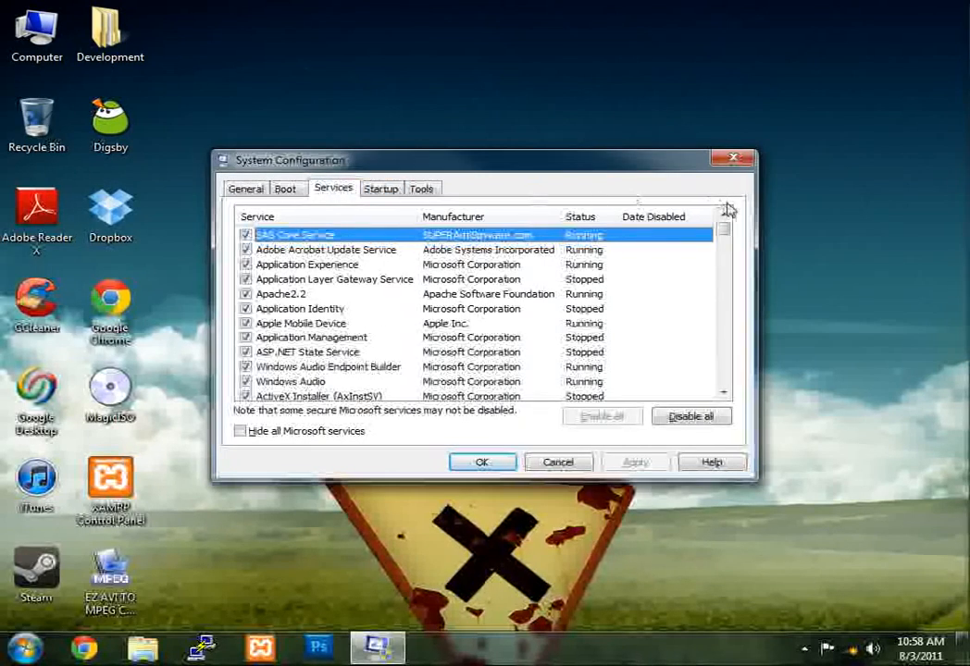
pyautogui.moveTo(725, 234); pyautogui.dragTo(726, 381)
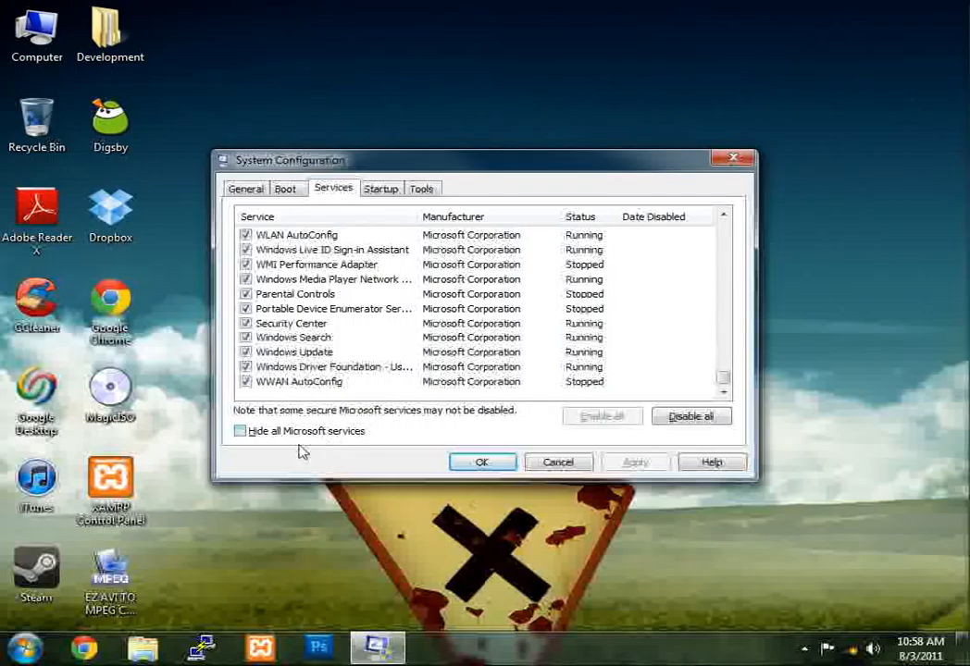
pyautogui.click(240, 432)
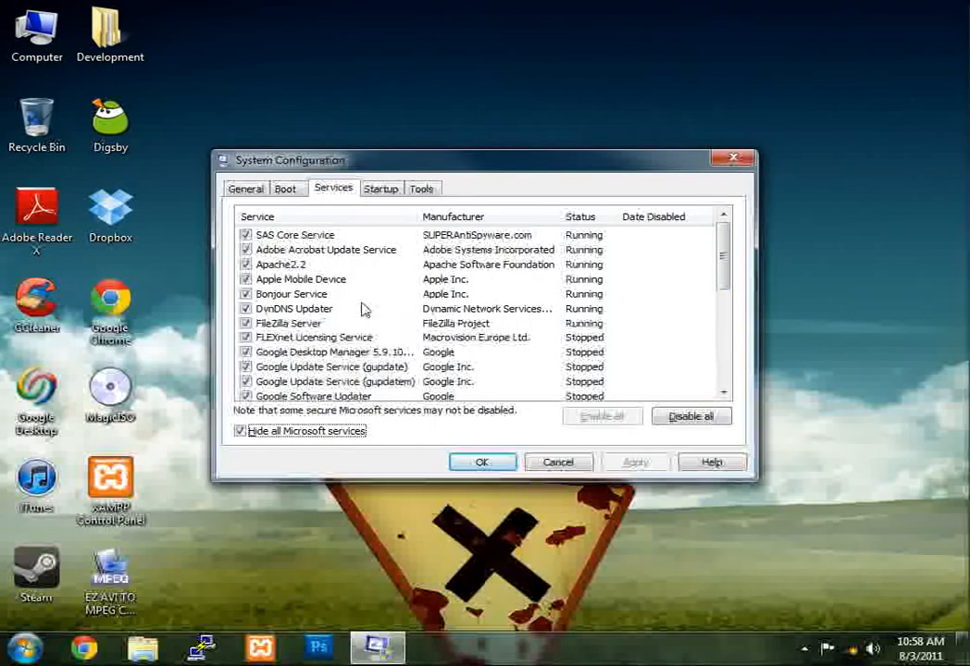
pyautogui.click(245, 324)
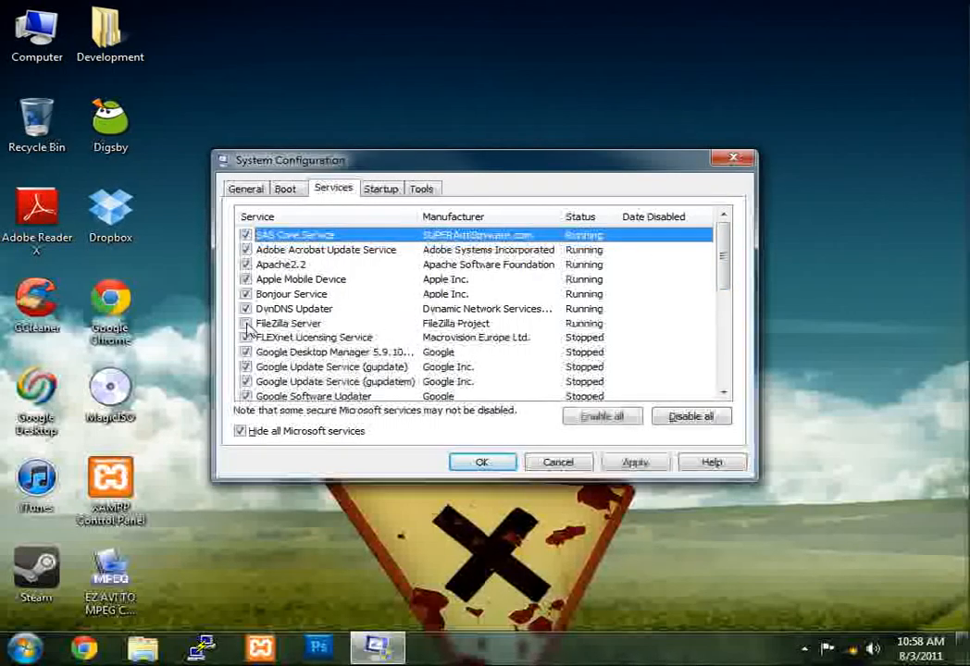
pyautogui.click(246, 310)
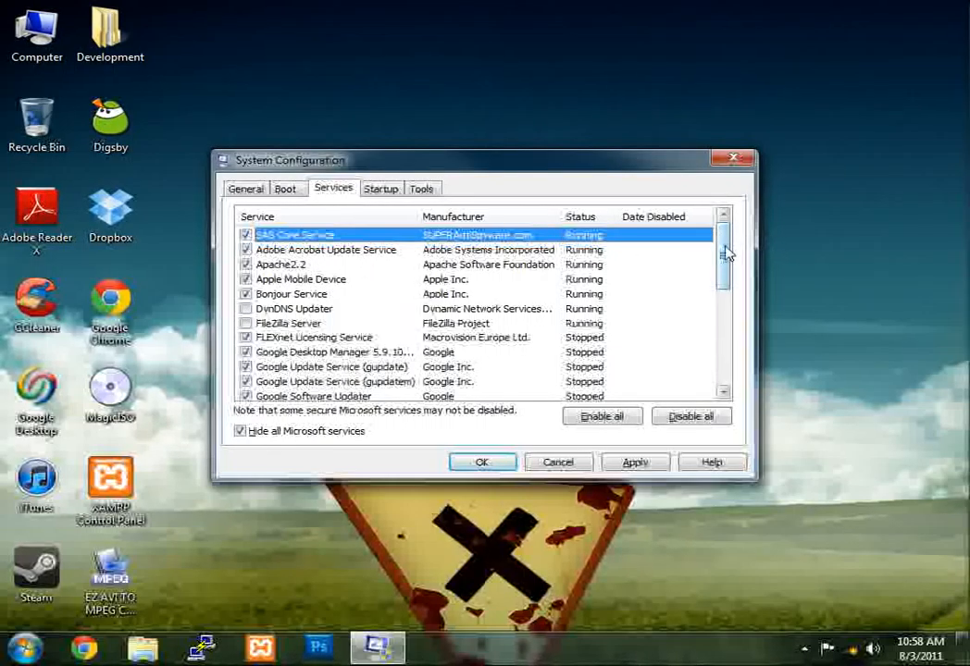
# Widen the Startup Item column and disable Steam, SUPERAntiSpyware and DAEMON Tools Lite at startup.
pyautogui.click(381, 191)
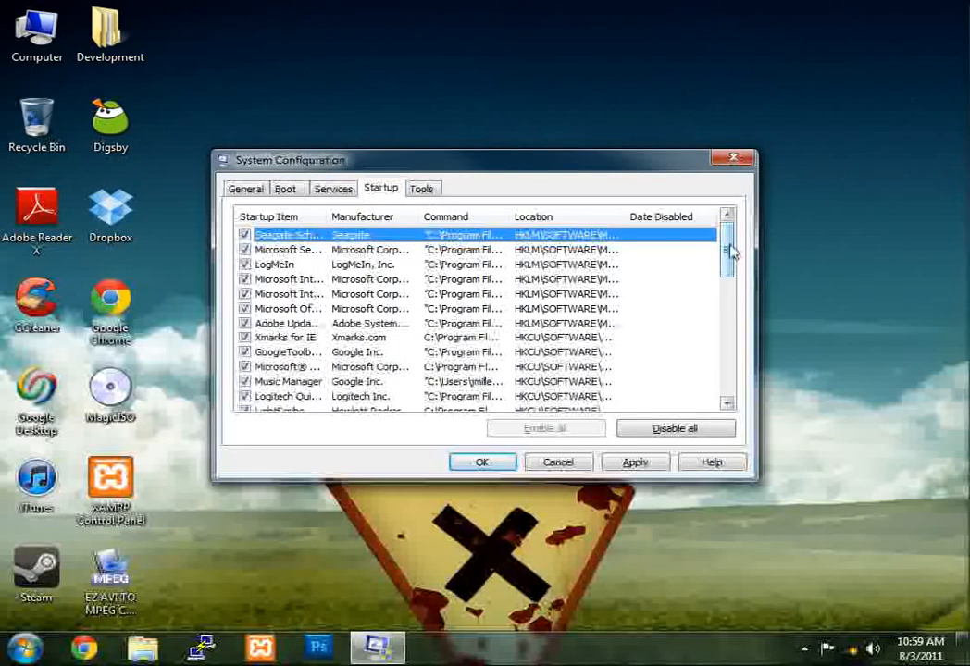
pyautogui.moveTo(729, 252)
pyautogui.mouseDown()
pyautogui.moveTo(729, 321)
pyautogui.moveTo(729, 252)
pyautogui.mouseUp()
pyautogui.moveTo(328, 216); pyautogui.dragTo(423, 216)
pyautogui.moveTo(727, 251); pyautogui.dragTo(730, 276)
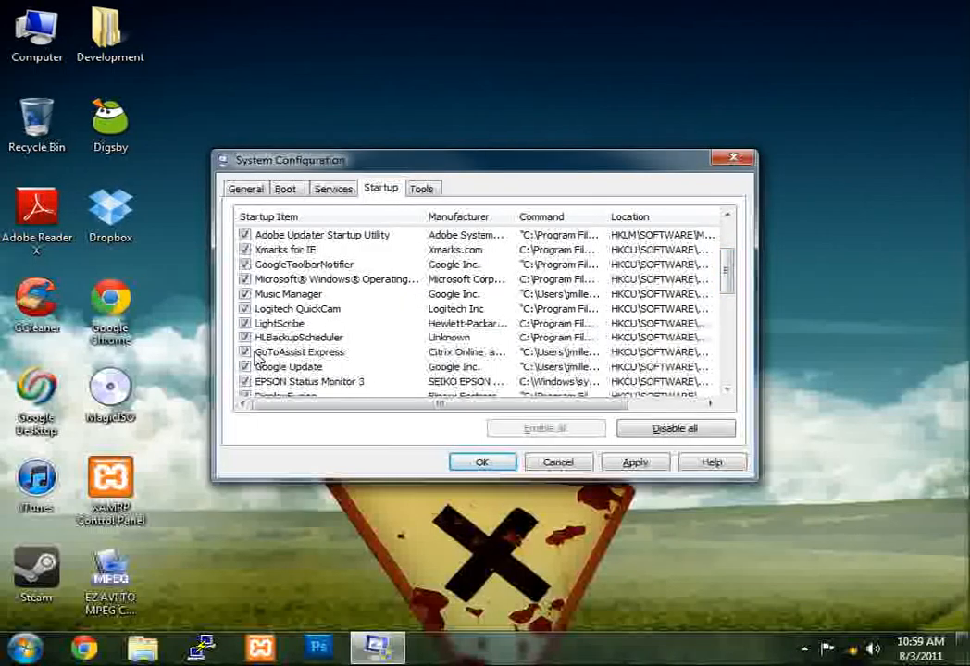
pyautogui.scroll(-3, 326, 311)
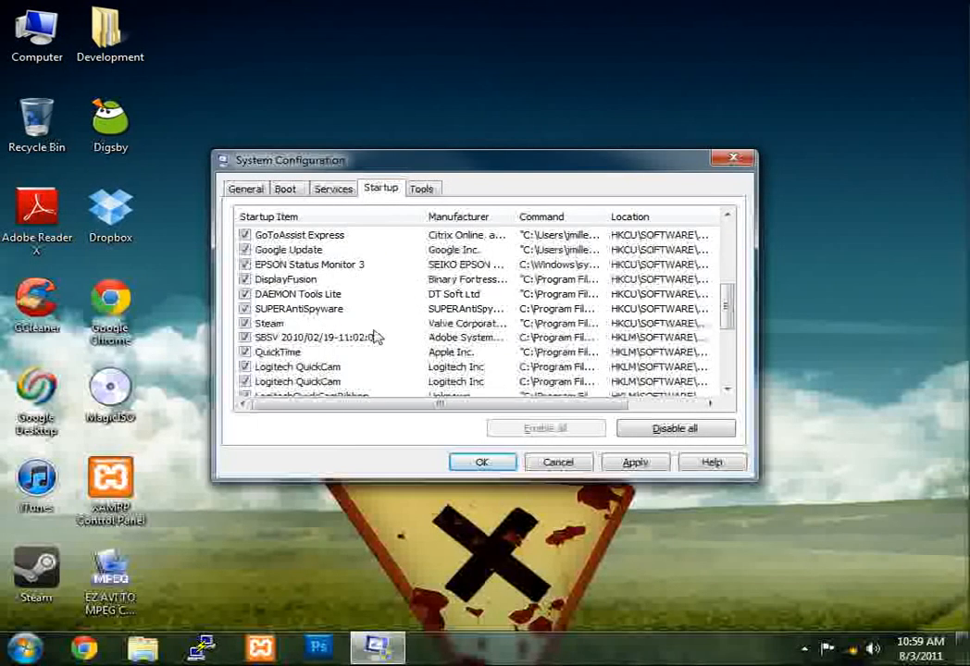
pyautogui.click(245, 322)
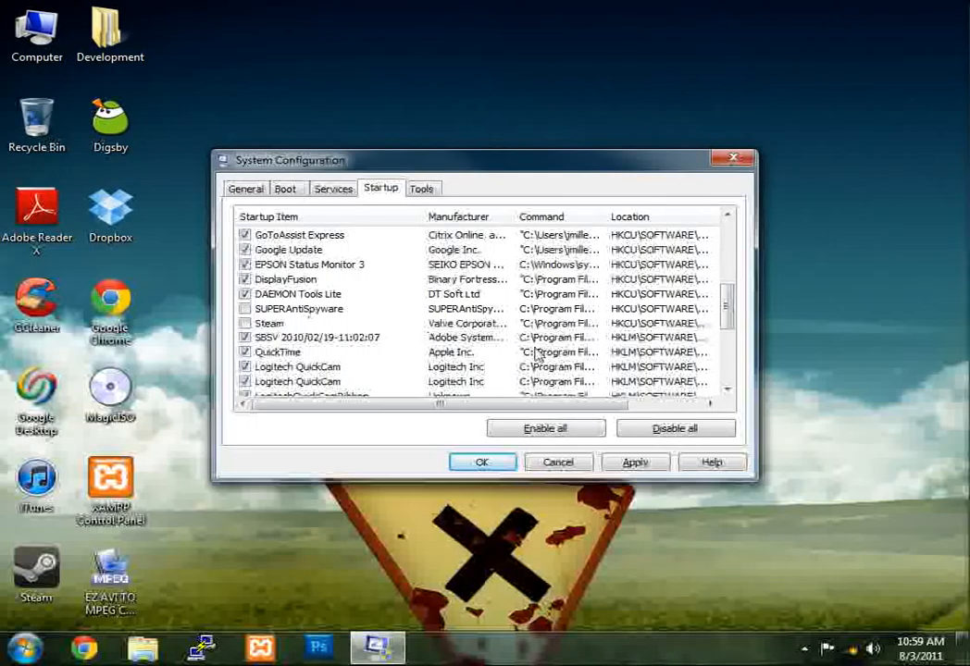
pyautogui.click(245, 294)
# Apply the System Configuration changes and exit without restarting the computer.
pyautogui.click(650, 467)
pyautogui.click(488, 464)
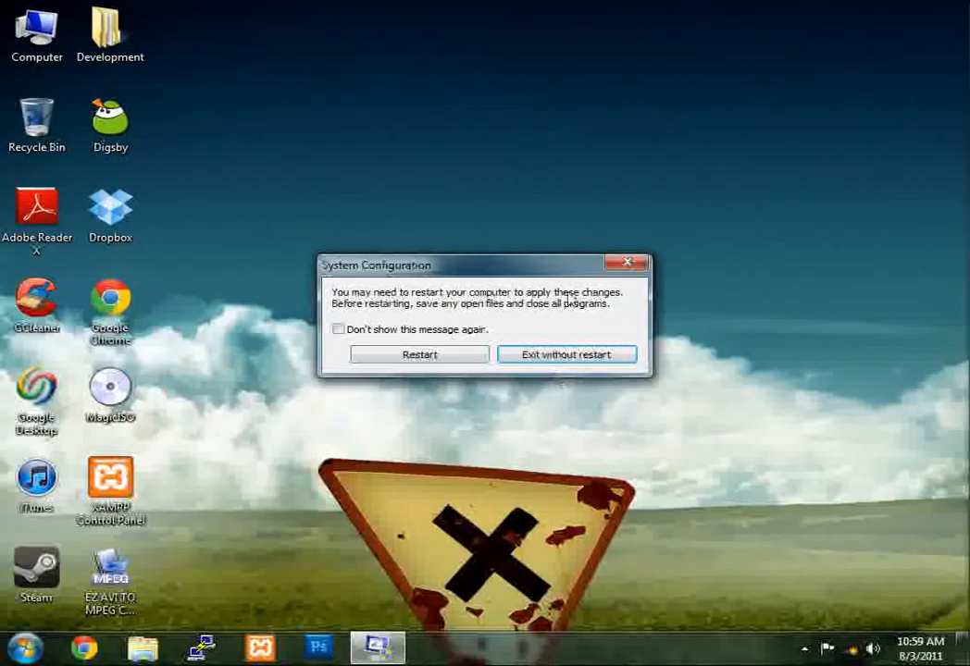
pyautogui.click(574, 365)
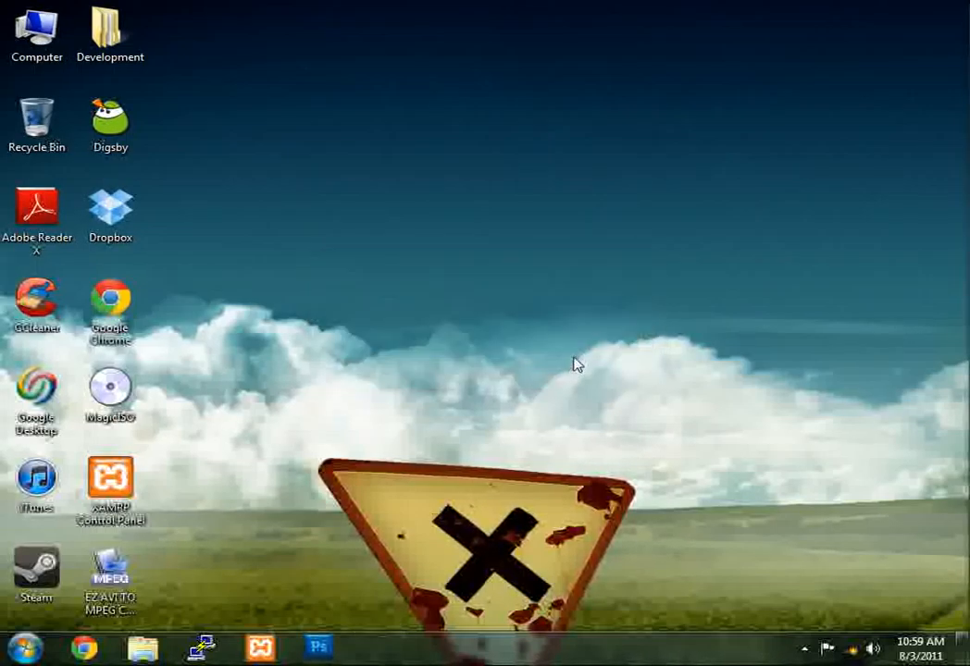